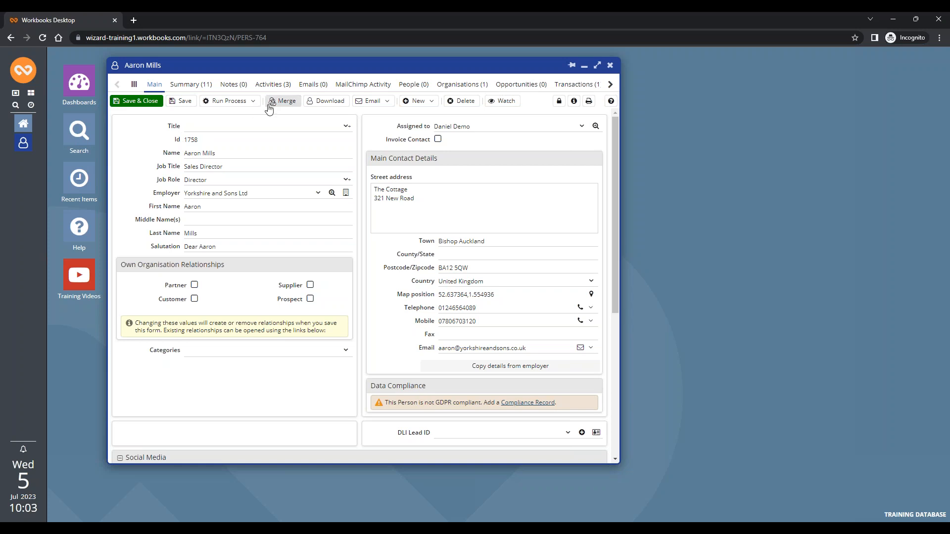
Open the blank form for scheduling a new Task from the contact's activities, and close it unsaved
click(272, 87)
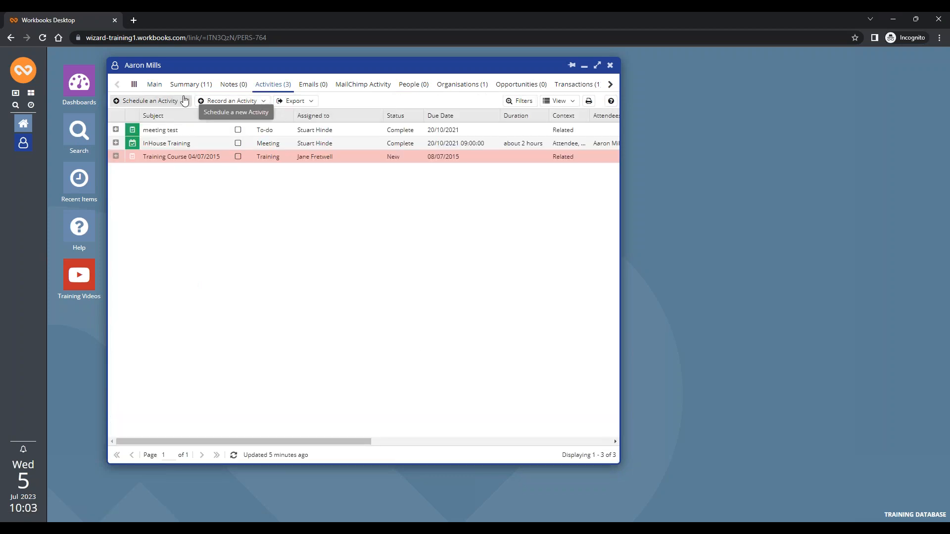
click(157, 101)
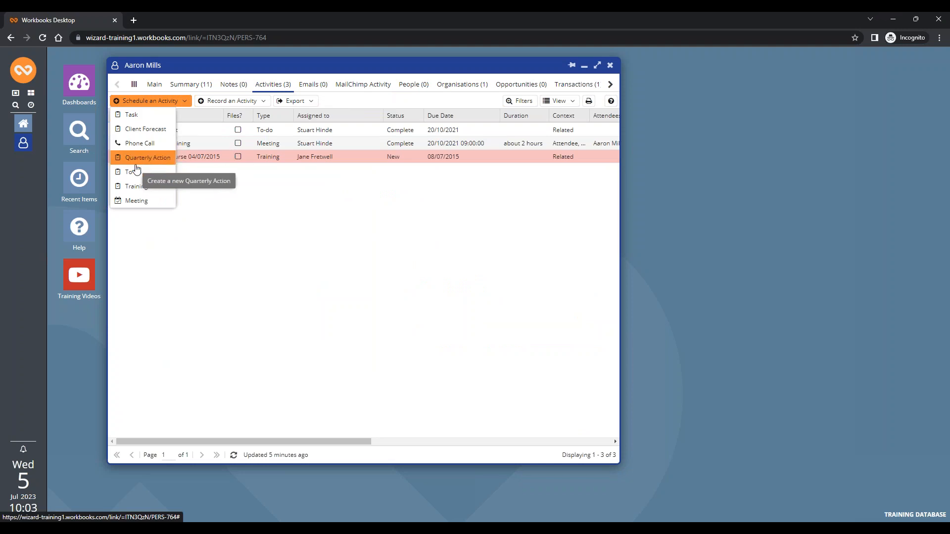
click(151, 119)
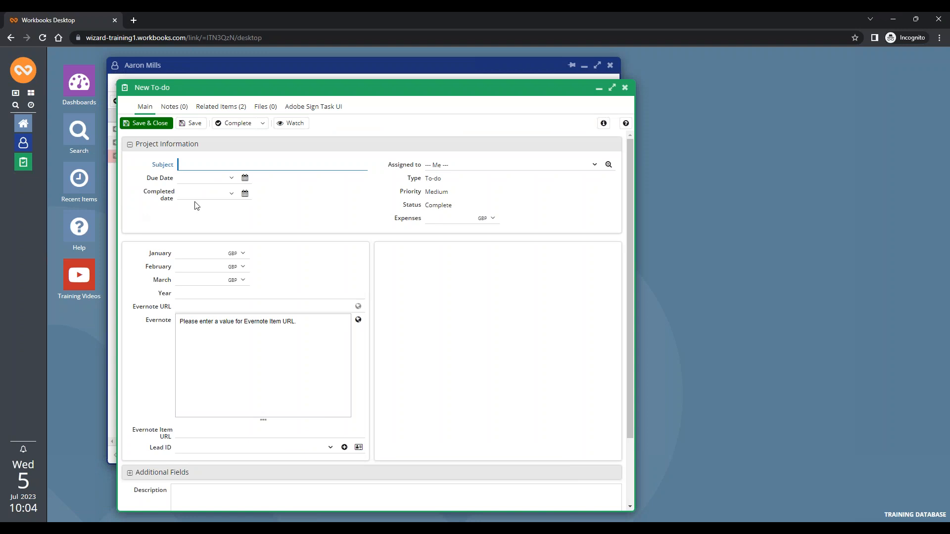
key(Escape)
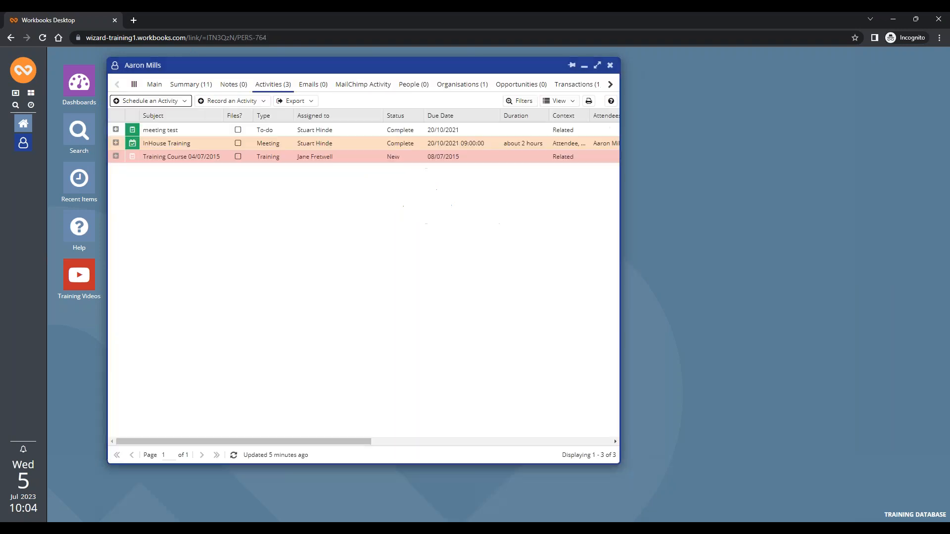
Open the Sample Sent form for recording an activity, and close both it and the contact's record without saving
click(263, 100)
click(242, 186)
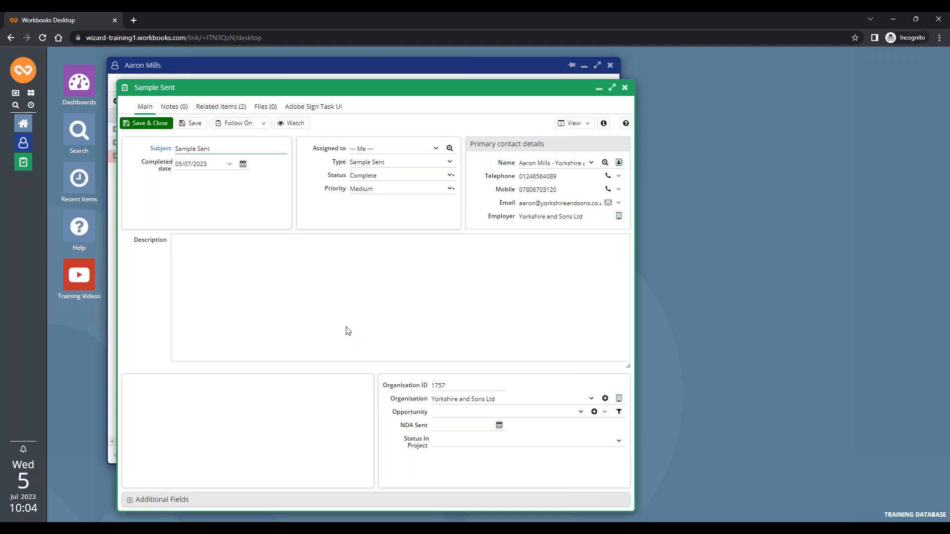
click(624, 87)
click(609, 67)
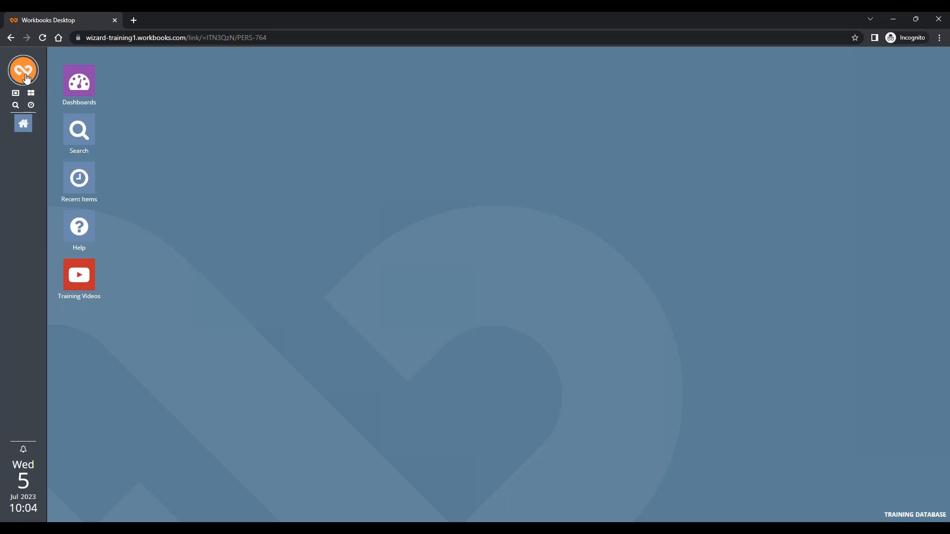
Open the list of picklists in the system configuration's customisation settings
click(27, 78)
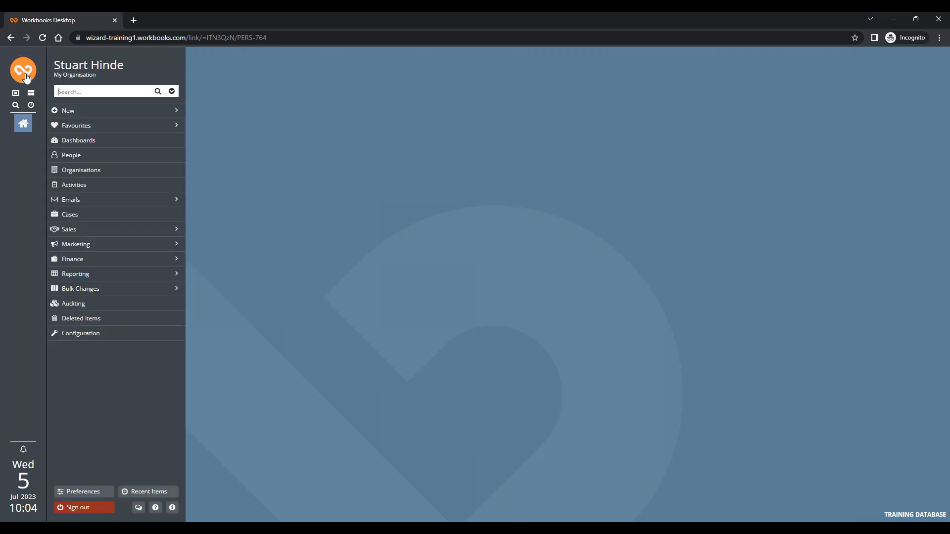
click(93, 340)
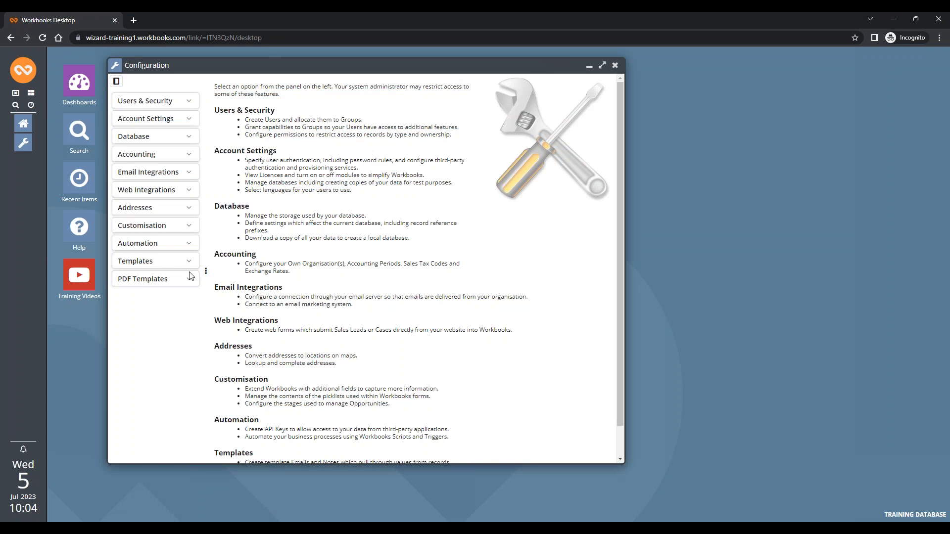
click(187, 229)
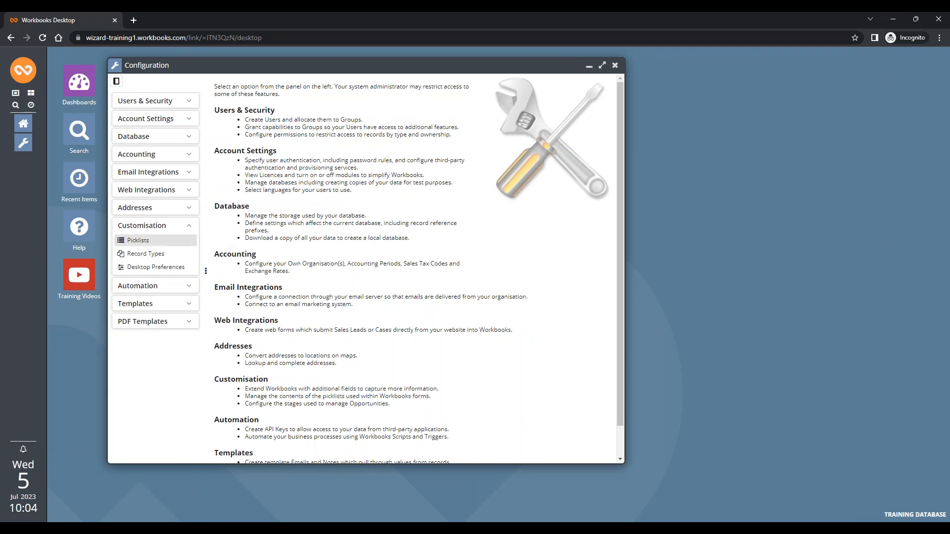
click(139, 242)
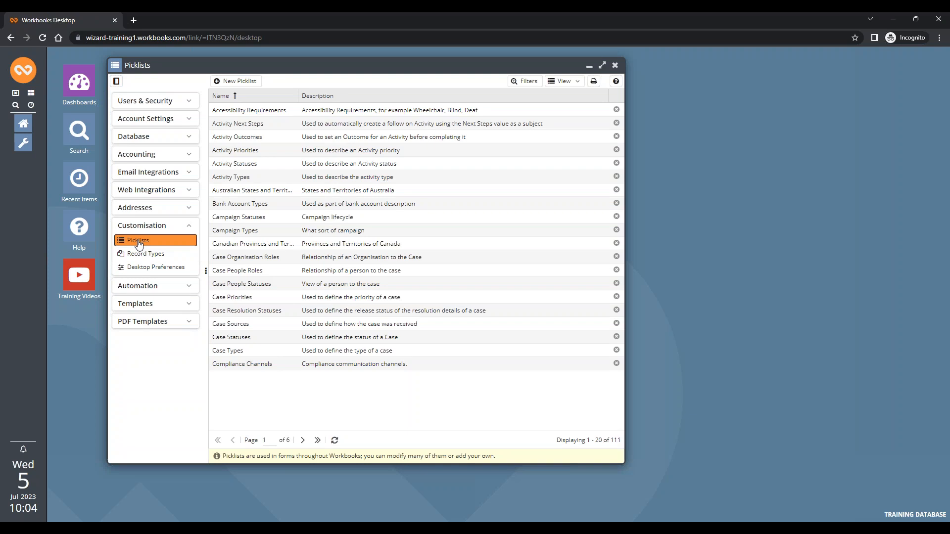
Open the Activity Types picklist, review its values and main settings, and close it
click(246, 178)
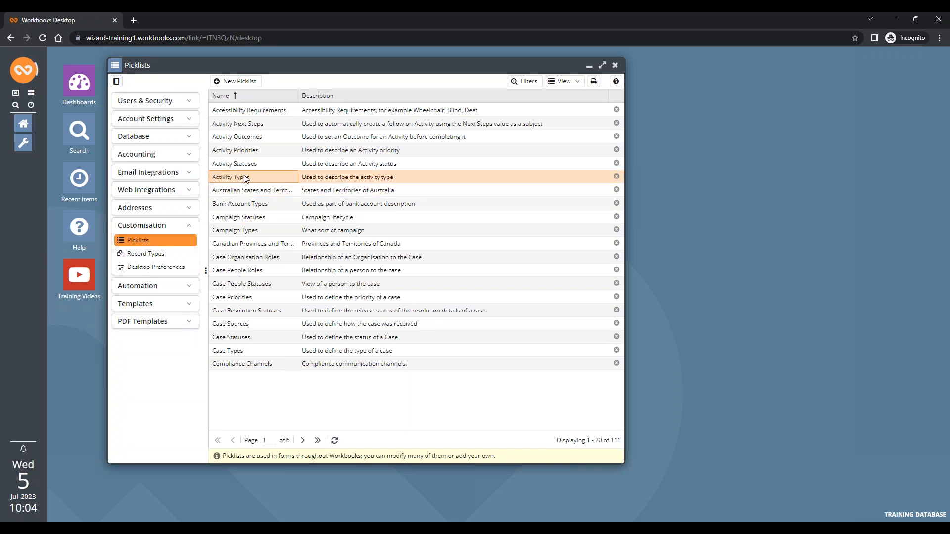
double_click(247, 180)
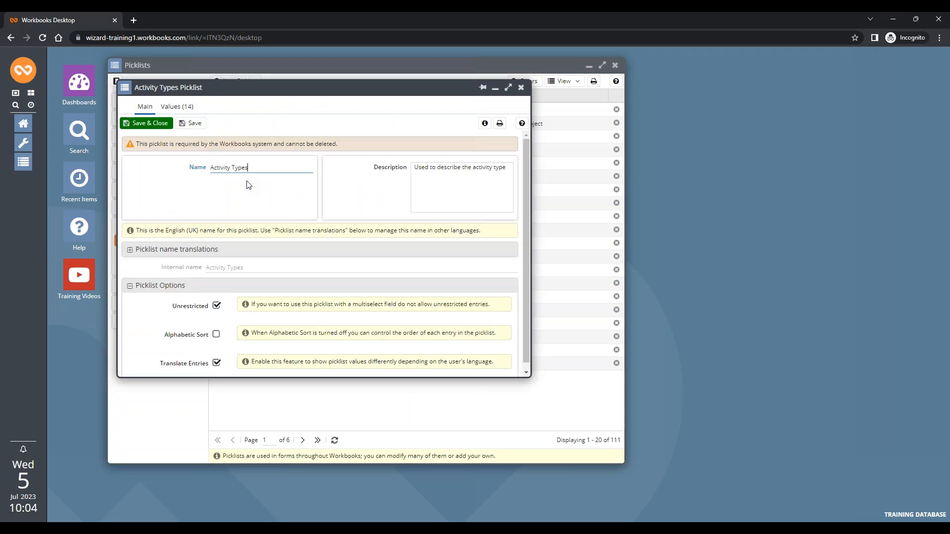
click(189, 108)
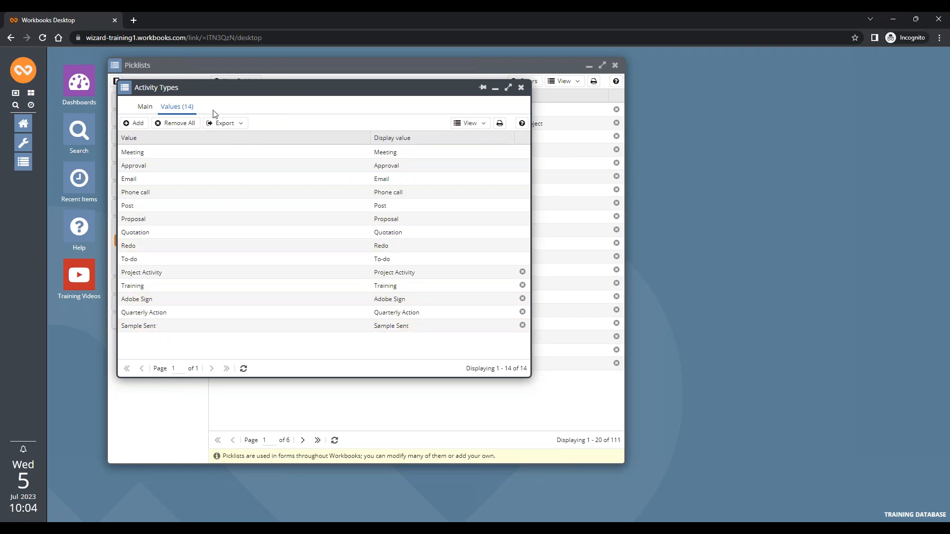
click(144, 107)
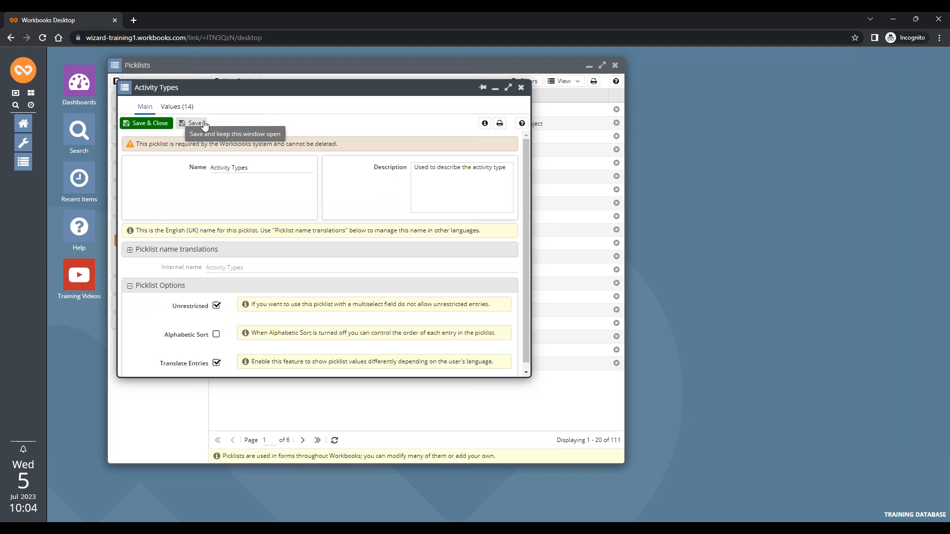
click(521, 88)
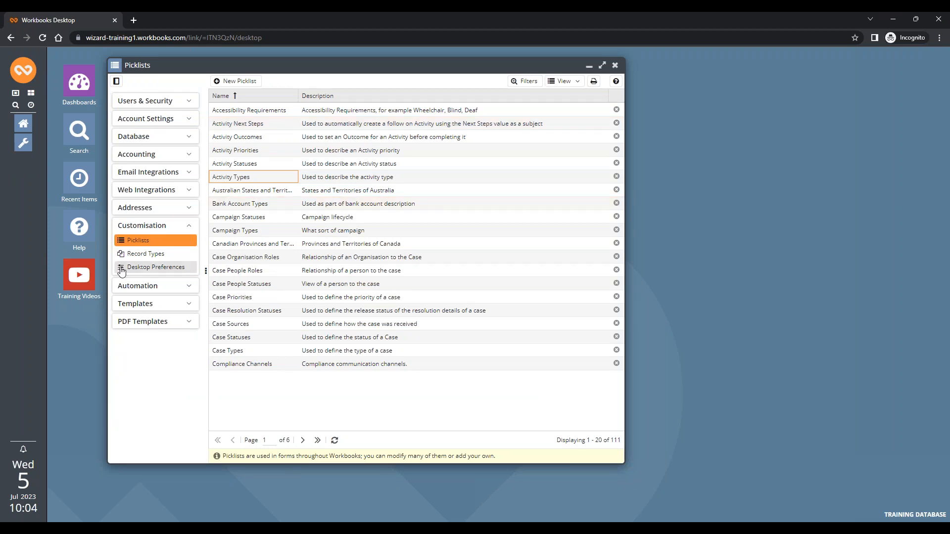
Open the customisation of the Tasks record type and display its record templates
click(139, 258)
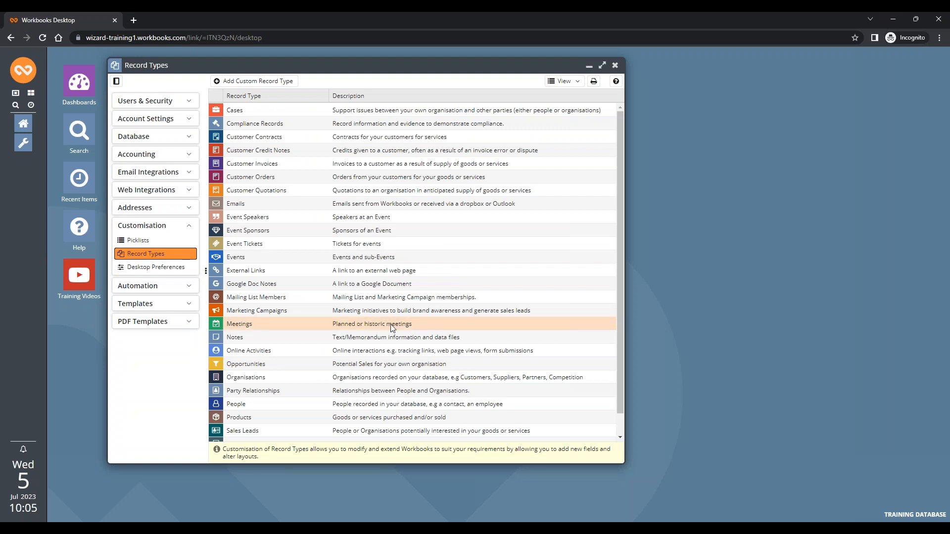
scroll(238, 376, down, 1)
click(242, 435)
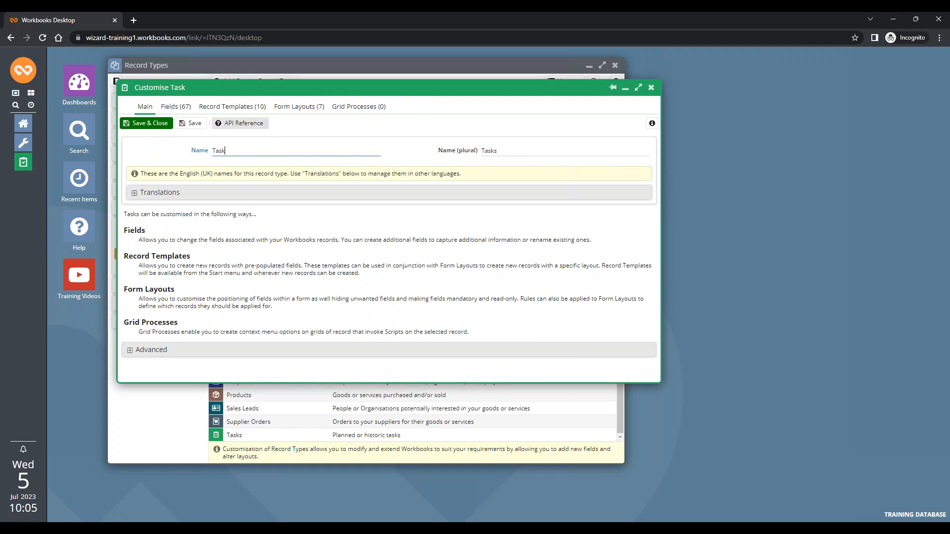
click(233, 106)
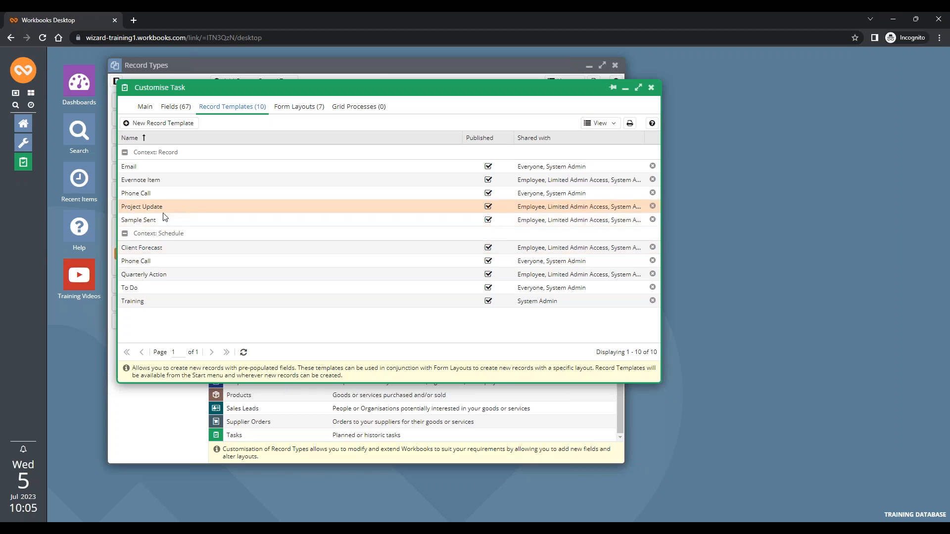
Examine the Sample Sent record template's context and applied field values, and close it with any changes discarded
click(148, 220)
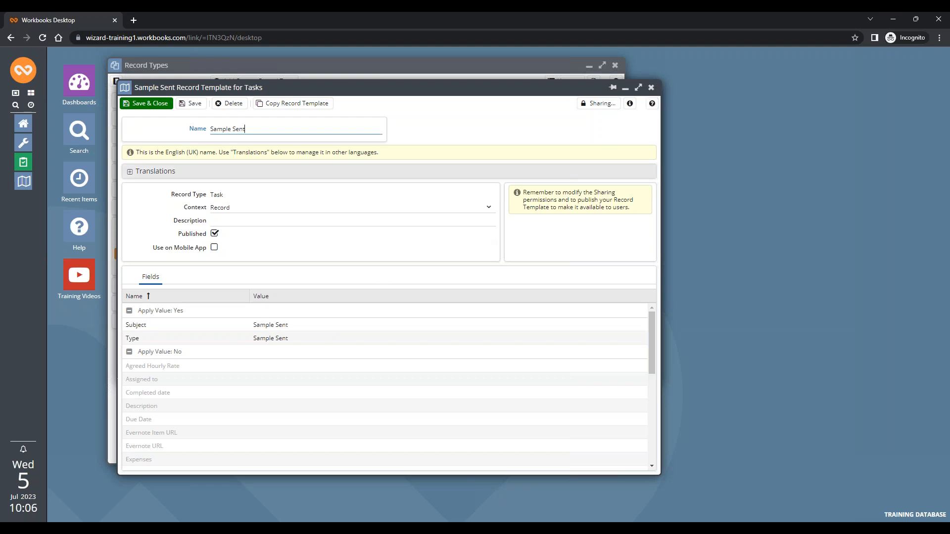
click(651, 88)
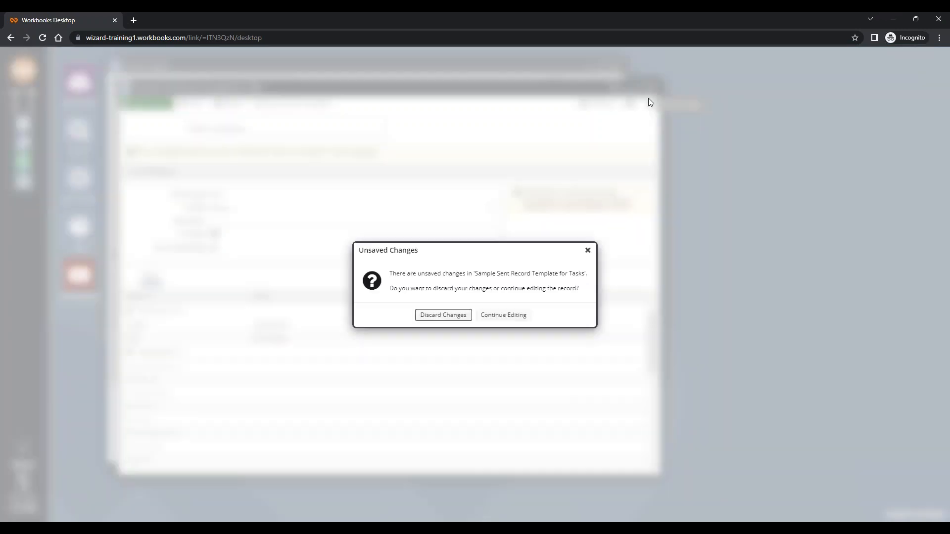
click(442, 321)
Open the Sample Sent form layout from the task form layouts and show its fields
click(290, 114)
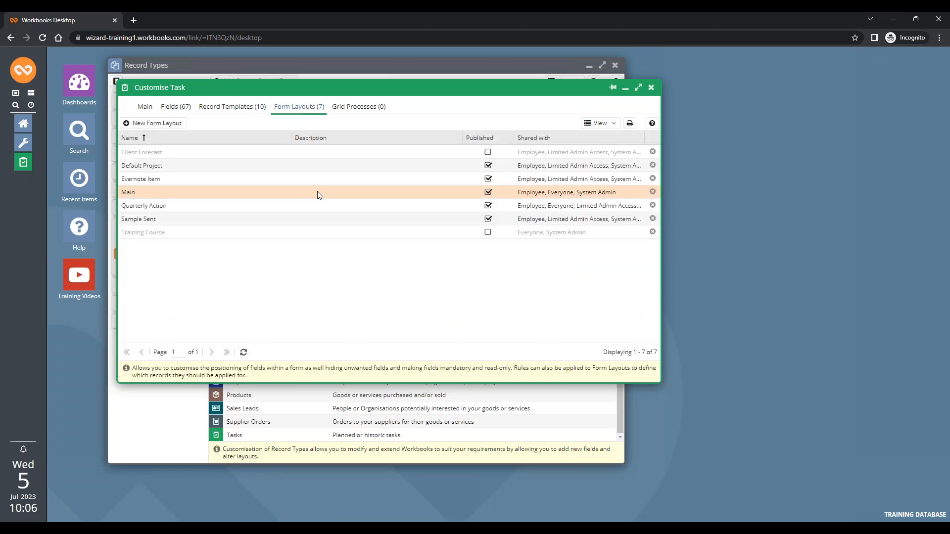
click(149, 219)
double_click(248, 220)
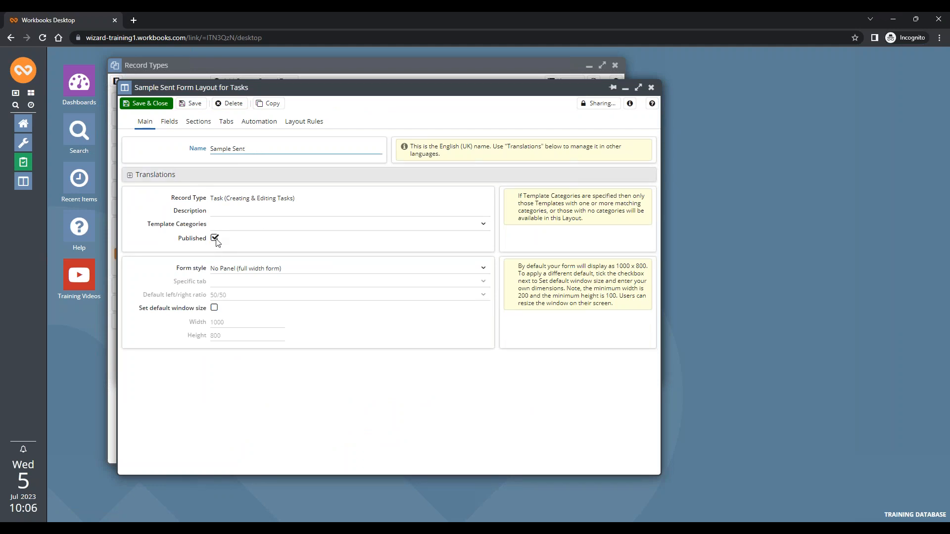
click(169, 122)
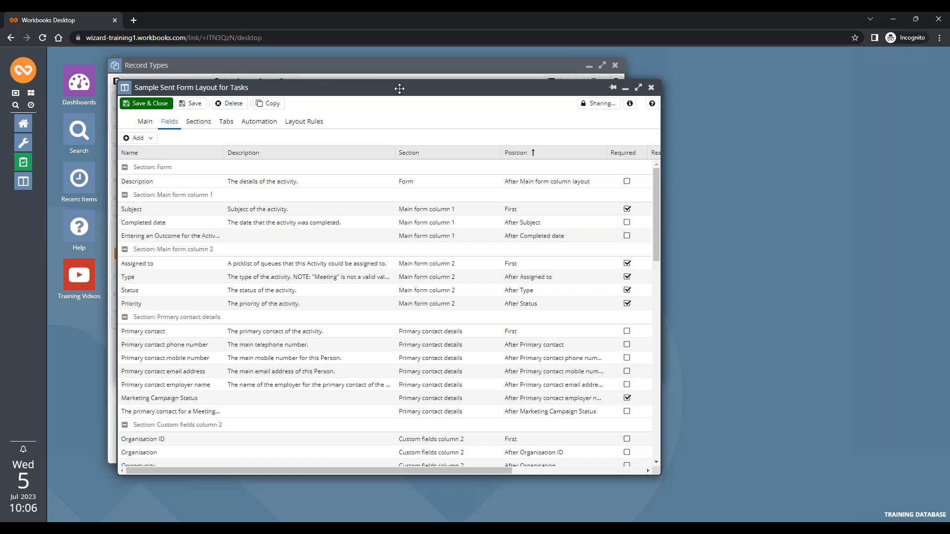
Move the form layout window aside and review the layout's main settings, fields and layout rules
drag(429, 87, 555, 85)
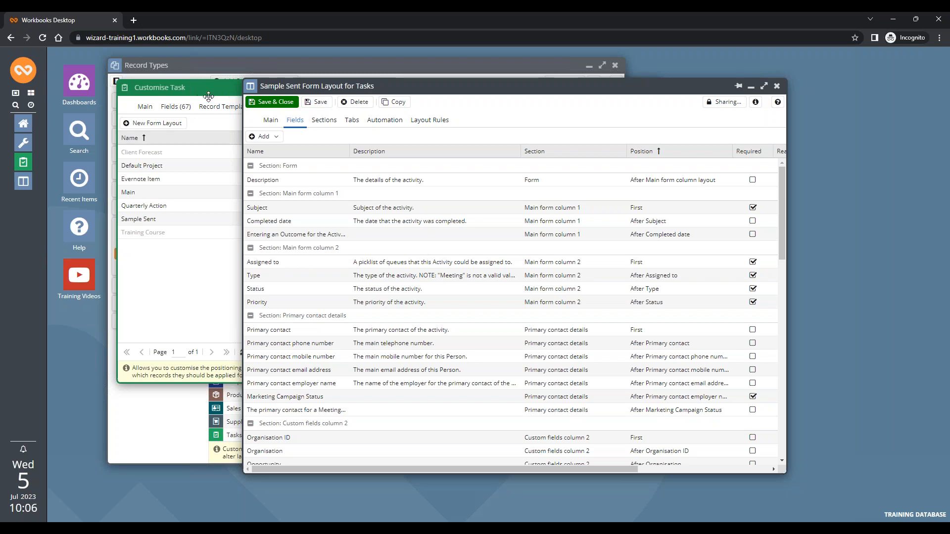
drag(398, 89, 383, 90)
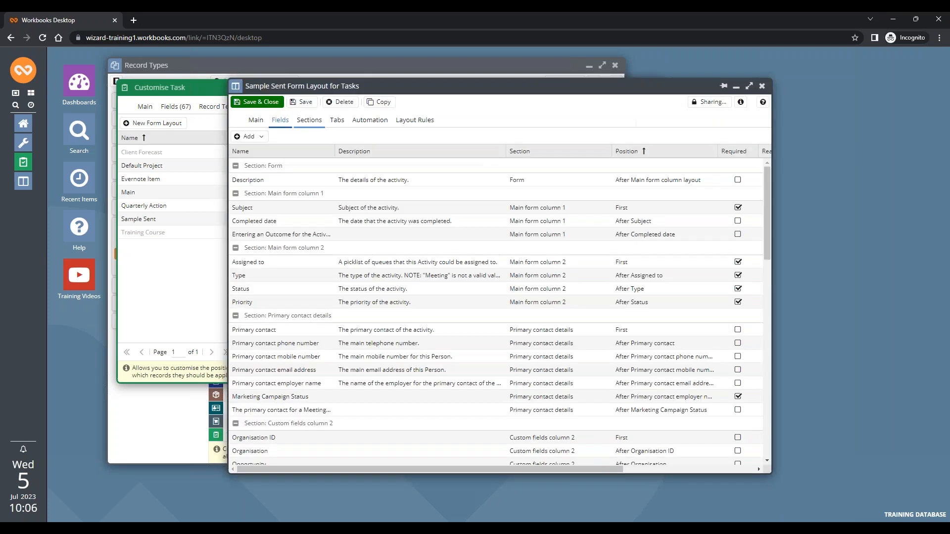
click(256, 122)
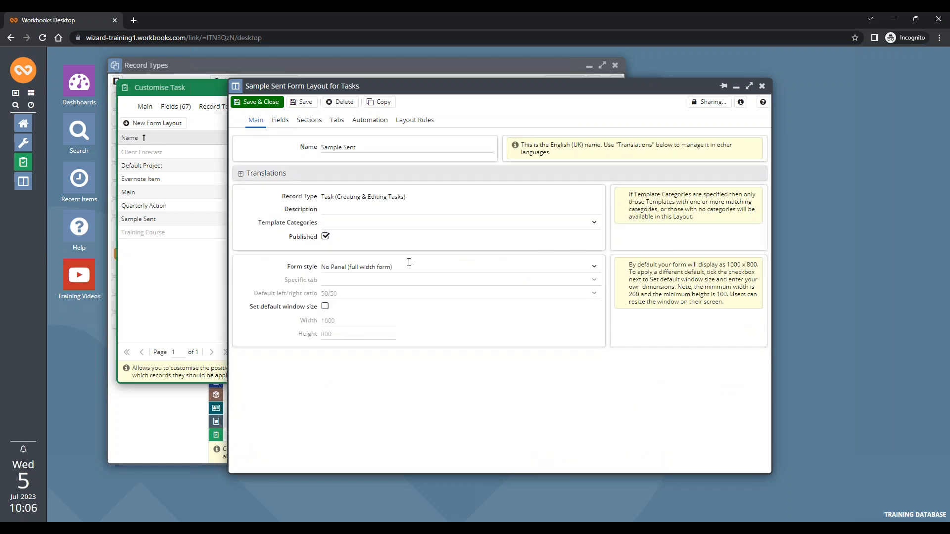
click(278, 121)
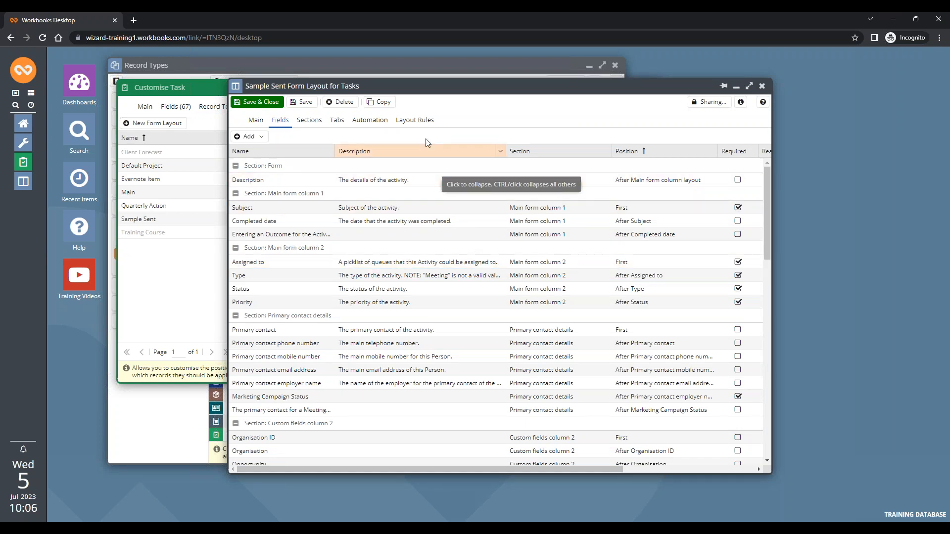
click(409, 123)
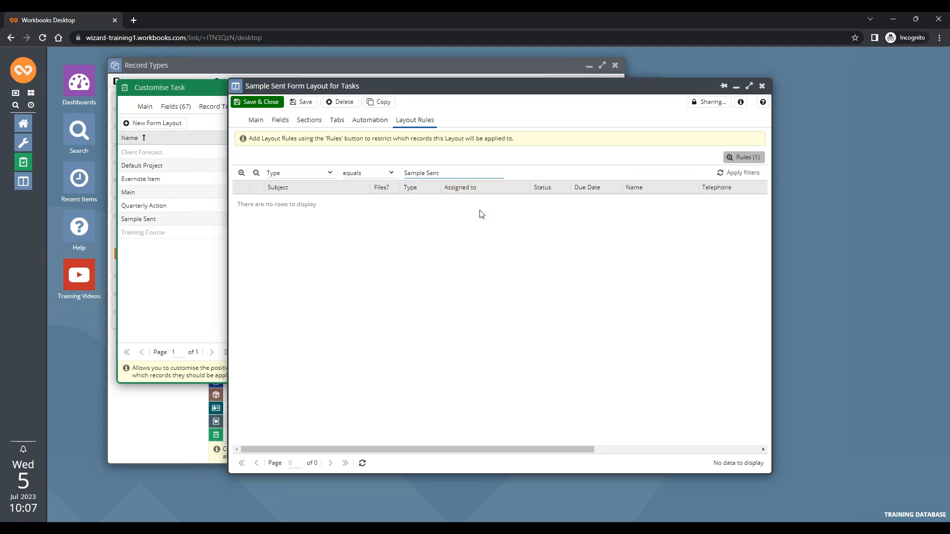
Recheck the layout's main settings and fields, save the Sample Sent form layout, and close it with remaining changes discarded
click(256, 120)
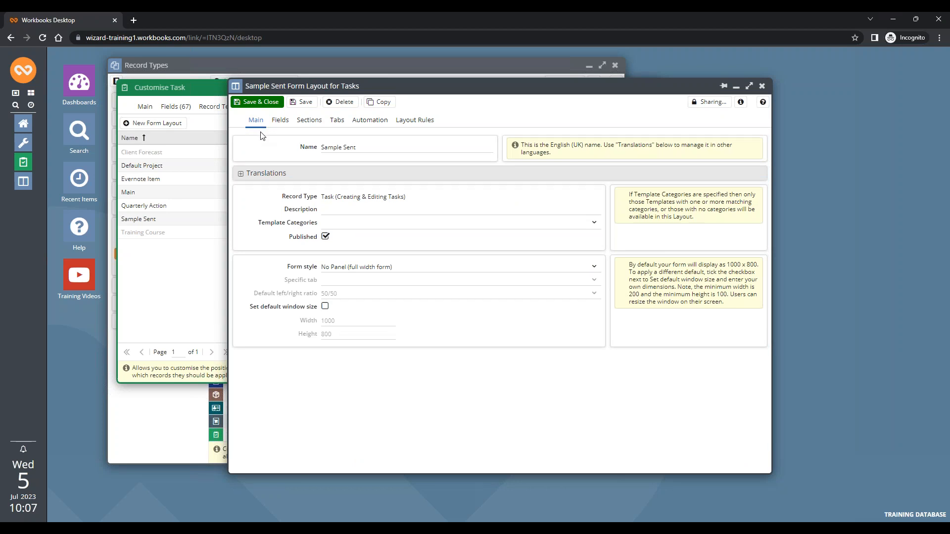
click(280, 122)
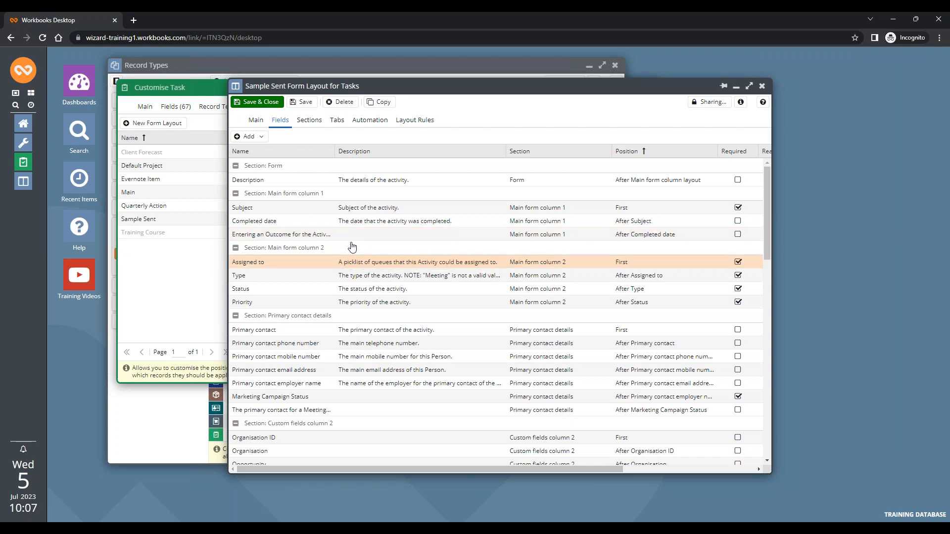
click(303, 102)
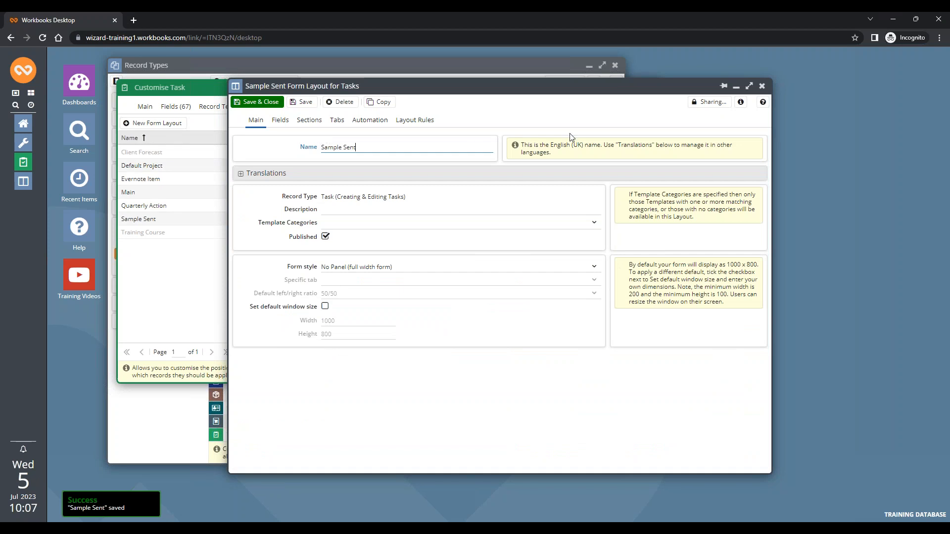
click(762, 86)
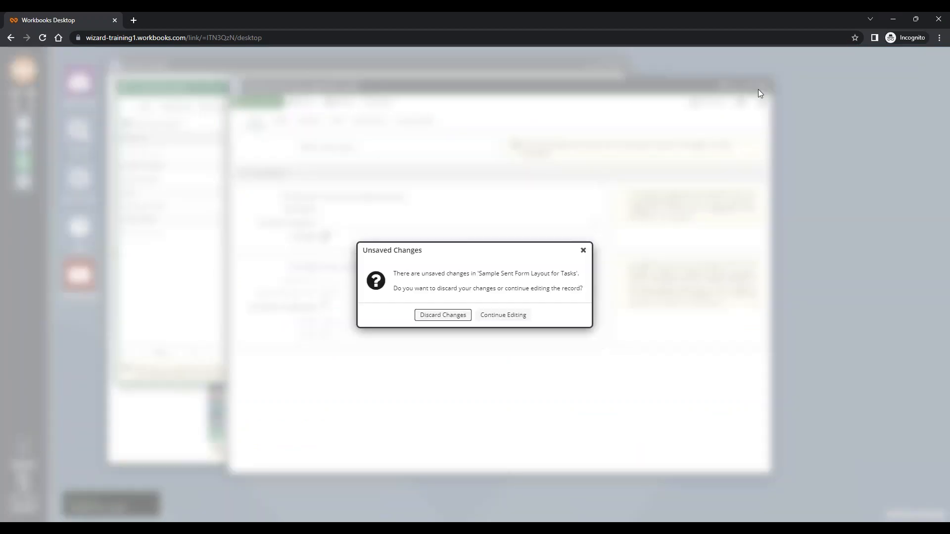
click(425, 319)
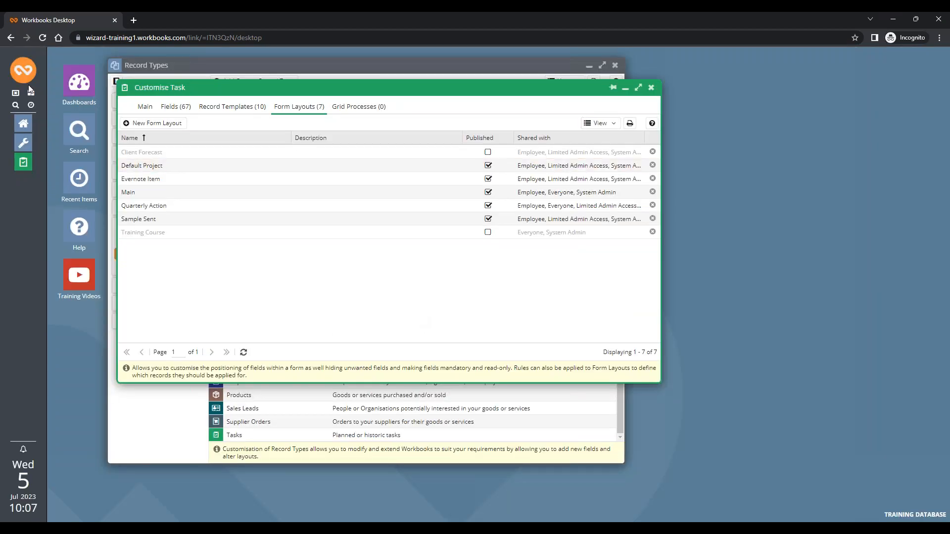
Reopen the contact's record from the recent items and show its activities
click(79, 179)
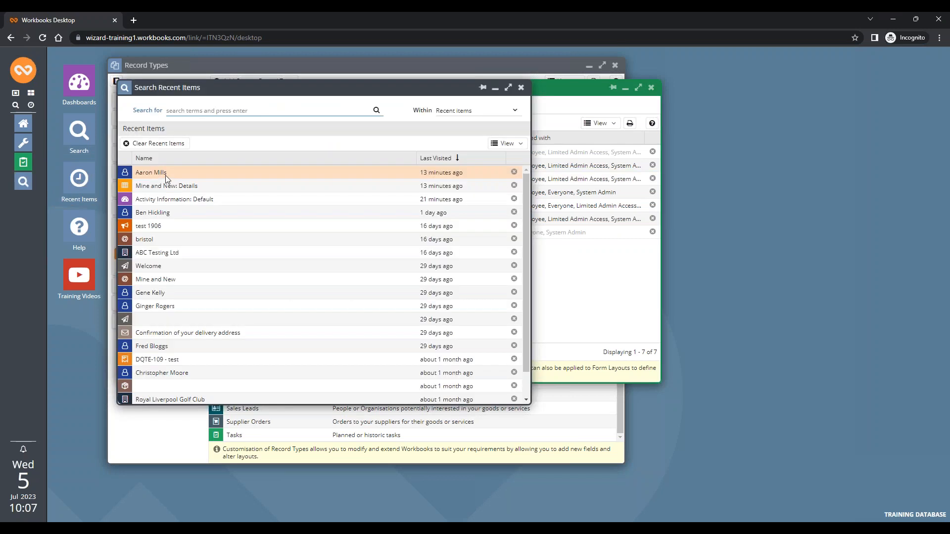
click(152, 174)
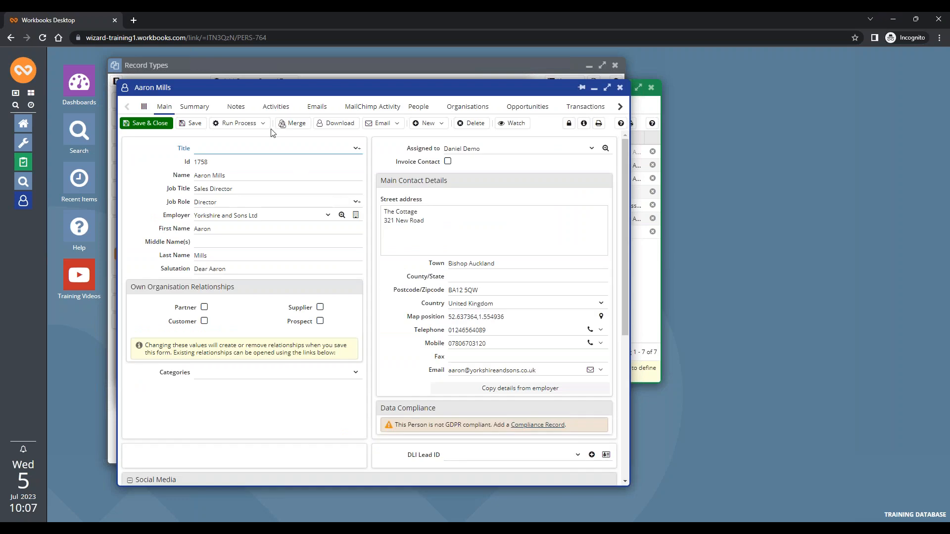
click(283, 110)
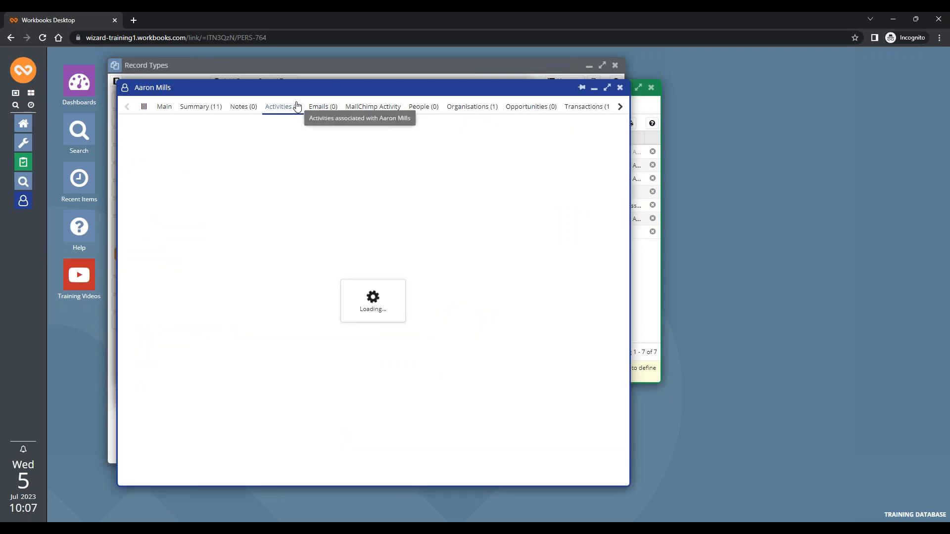
Open the standard Task form for recording an activity on the contact, and close it unsaved
click(262, 125)
click(244, 139)
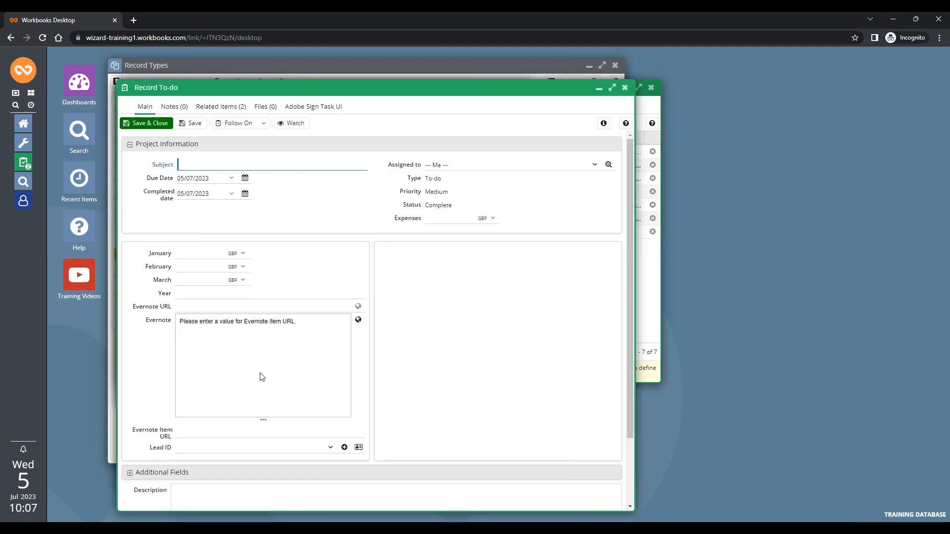
click(624, 88)
Record a Sample Sent activity for the contact with its prefilled values, and save and close it
click(267, 124)
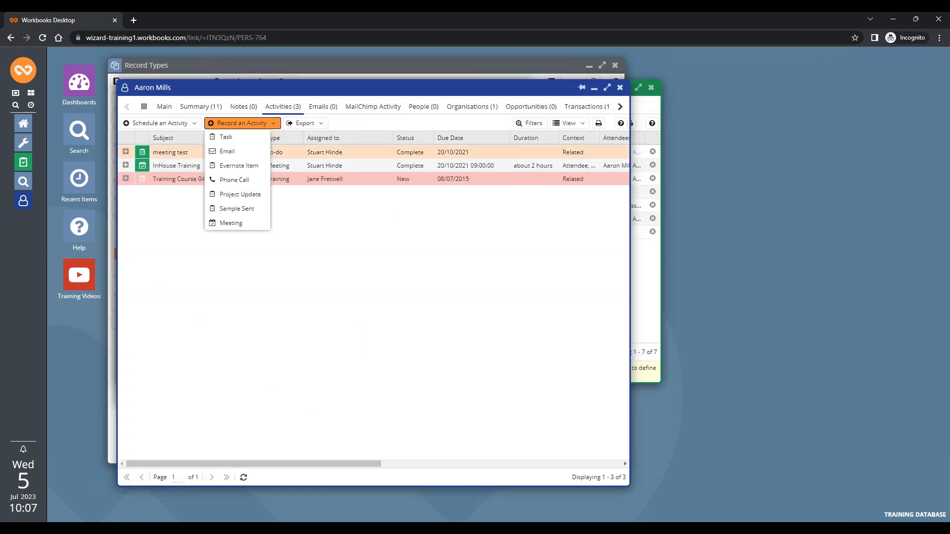
click(257, 210)
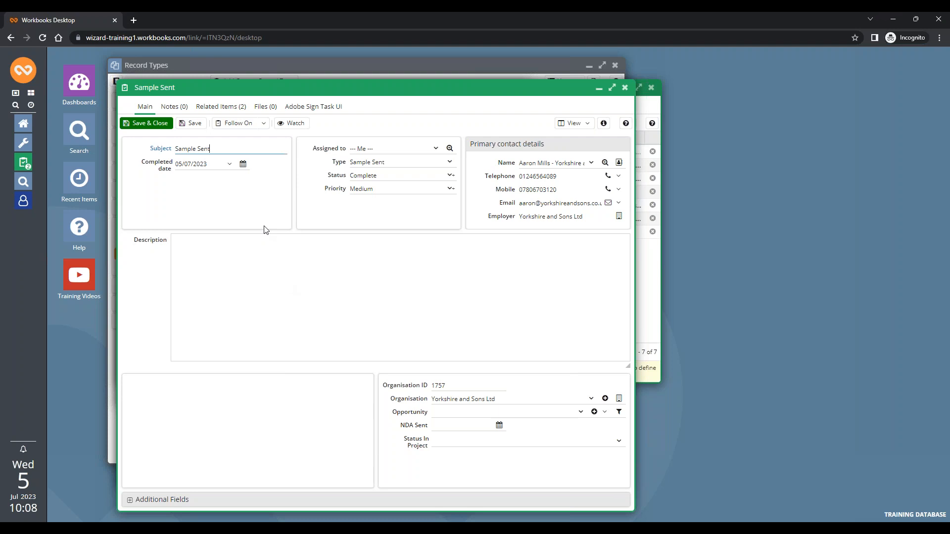
click(138, 125)
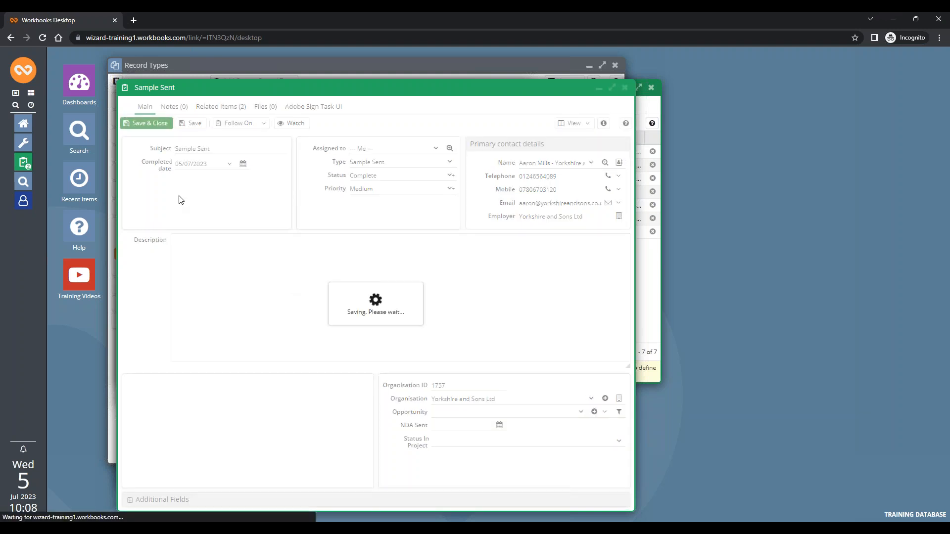